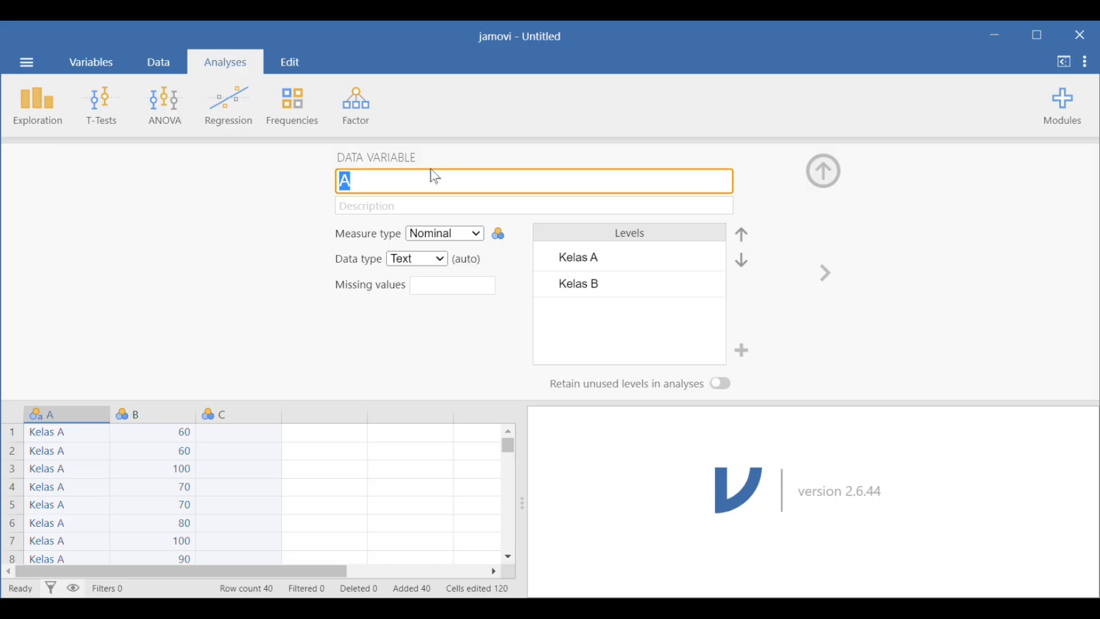
Rename variable A as "kelas" and variable B as "nilai prestasi"
key("BackSpace")
type("kelas")
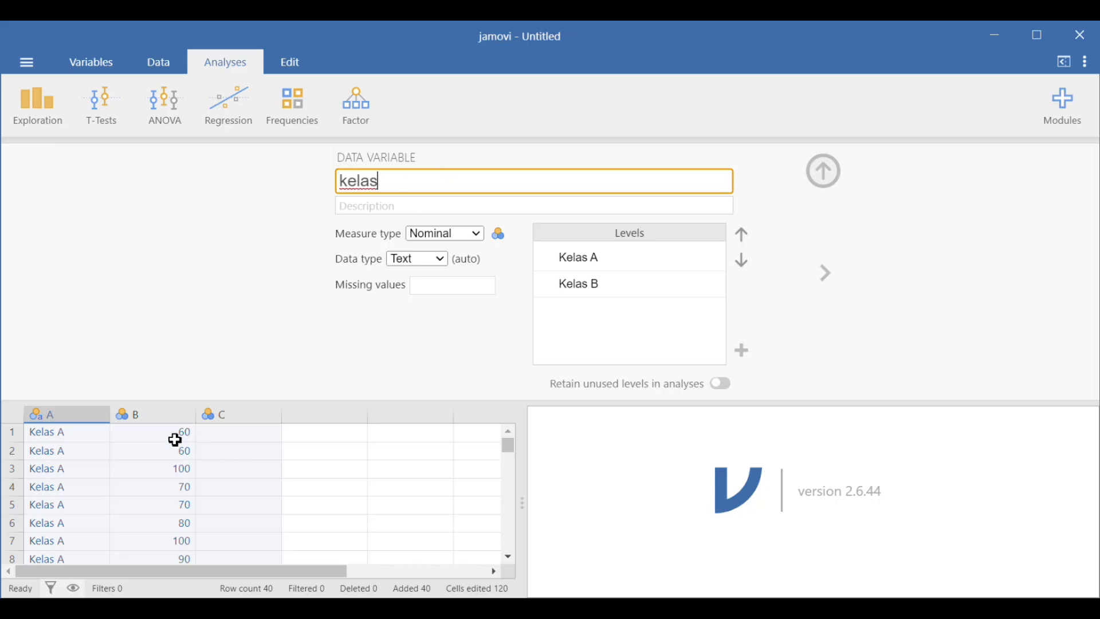
left_click(146, 419)
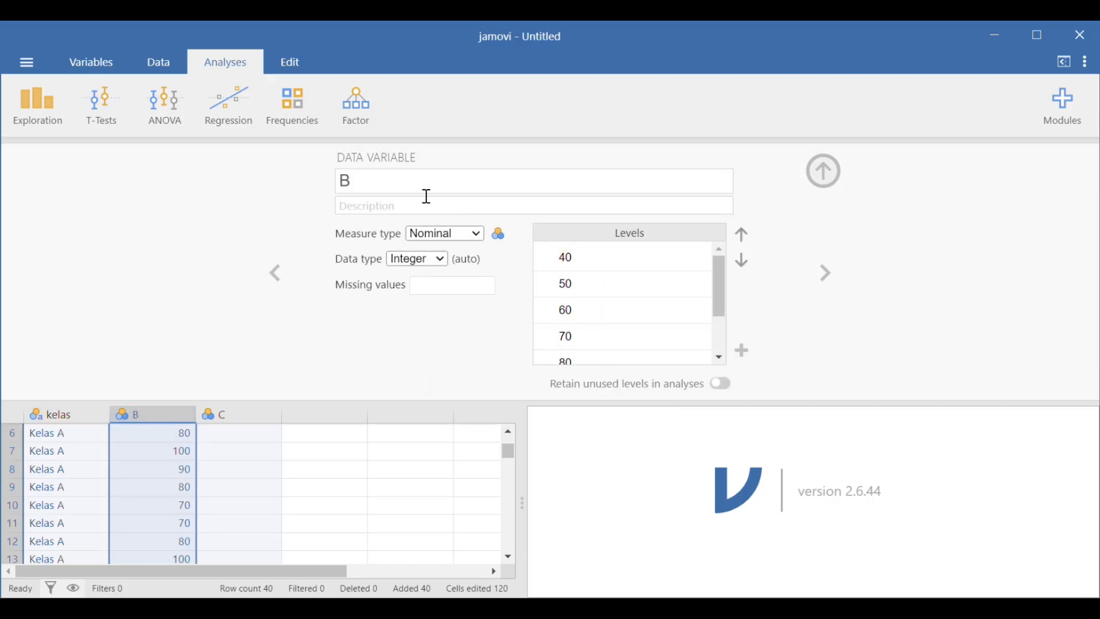
type("n")
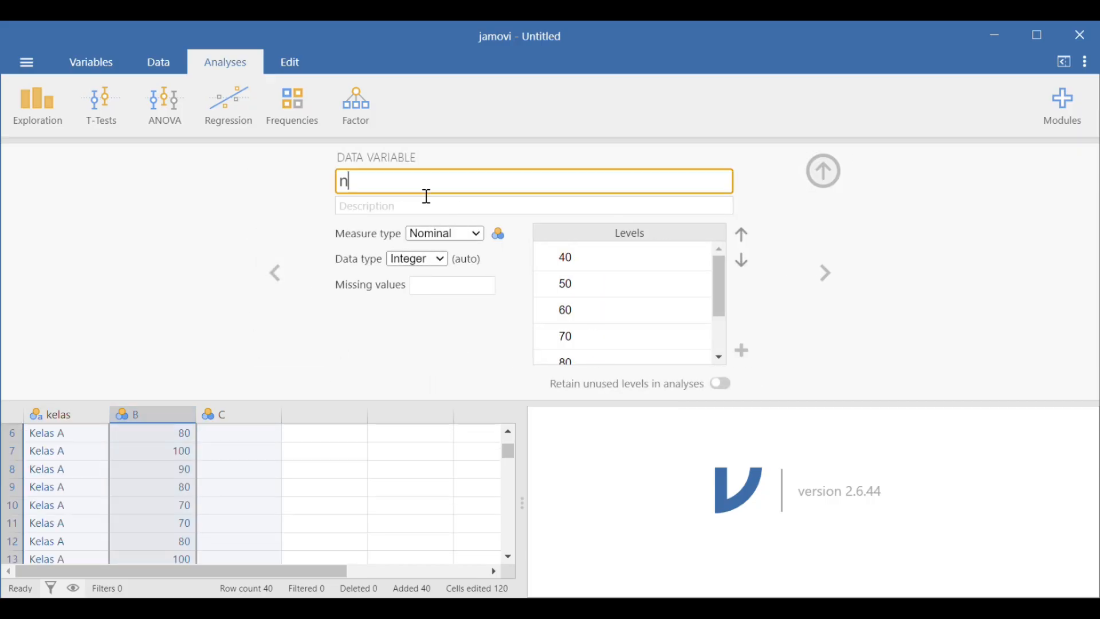
type("ilai prestas")
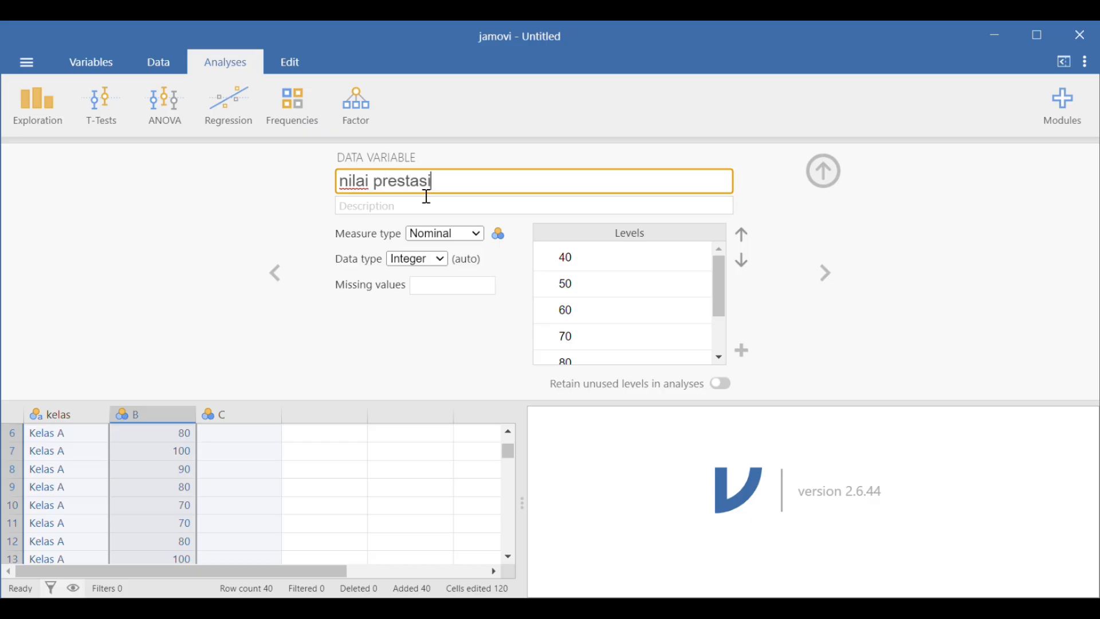
type("i")
Set the measure type of nilai prestasi to Continuous and close the variable editor
left_click(475, 236)
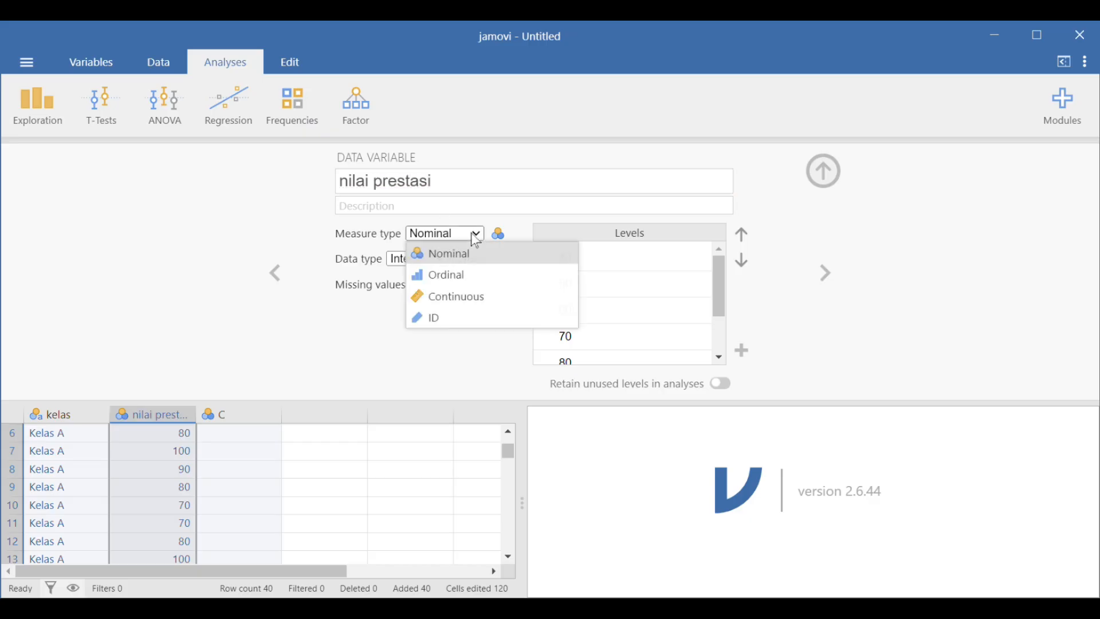
left_click(450, 295)
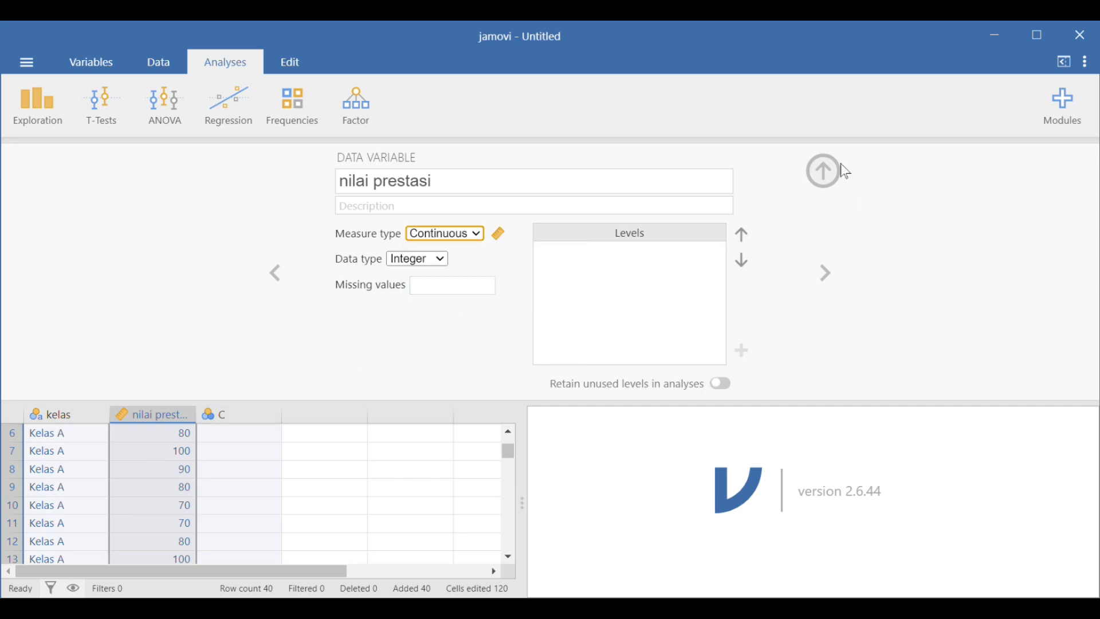
left_click(826, 172)
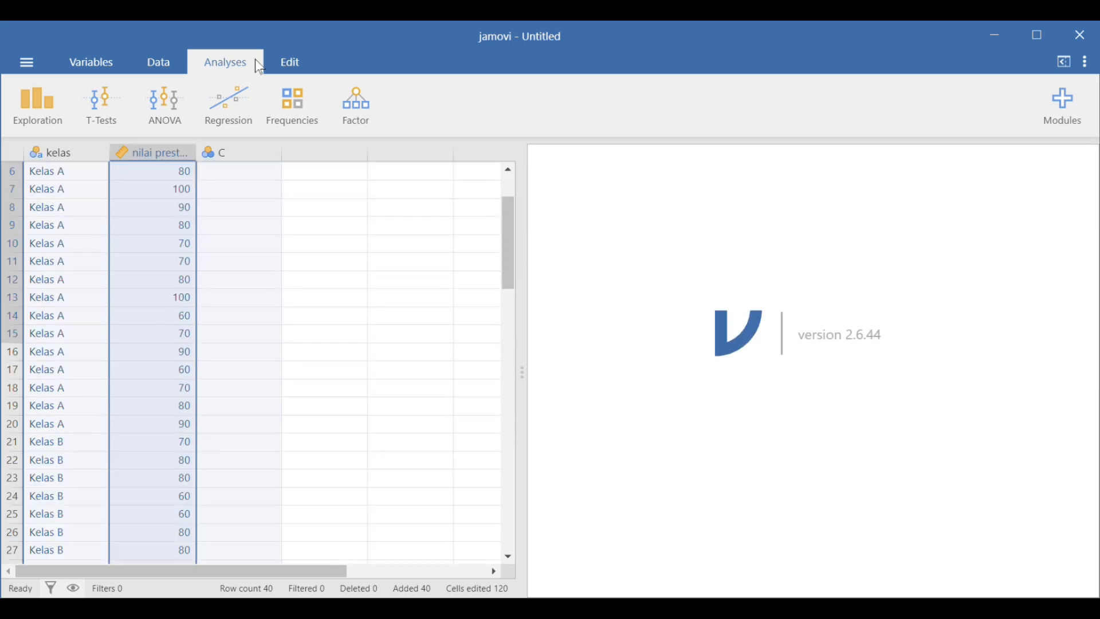
Set up an Independent Samples T-Test with nilai prestasi as the dependent variable and kelas as the grouping variable
left_click(114, 118)
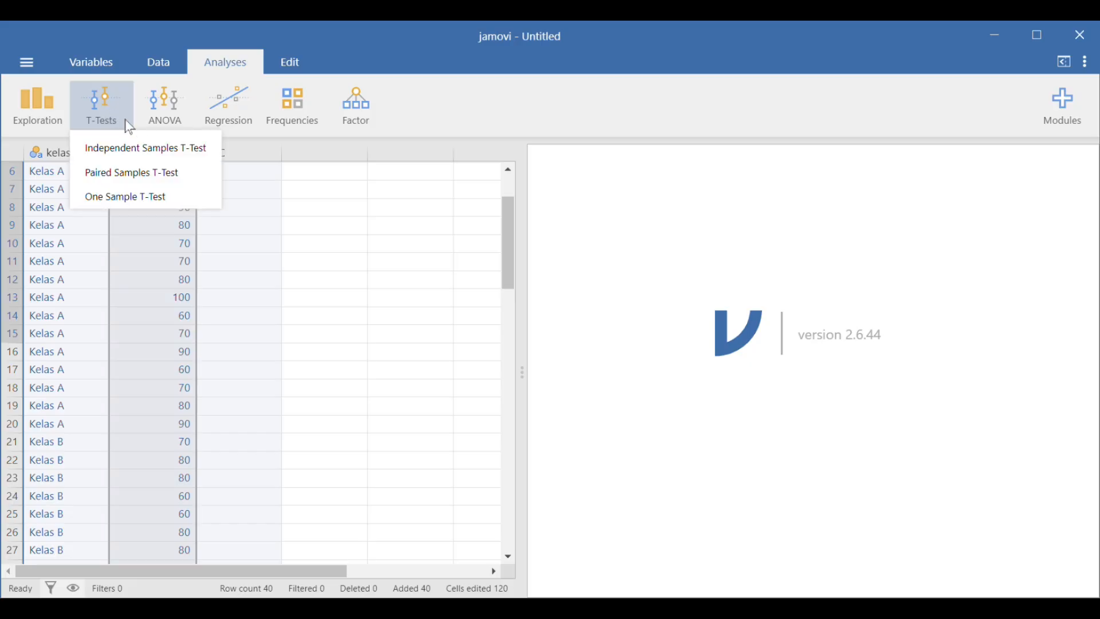
left_click(143, 150)
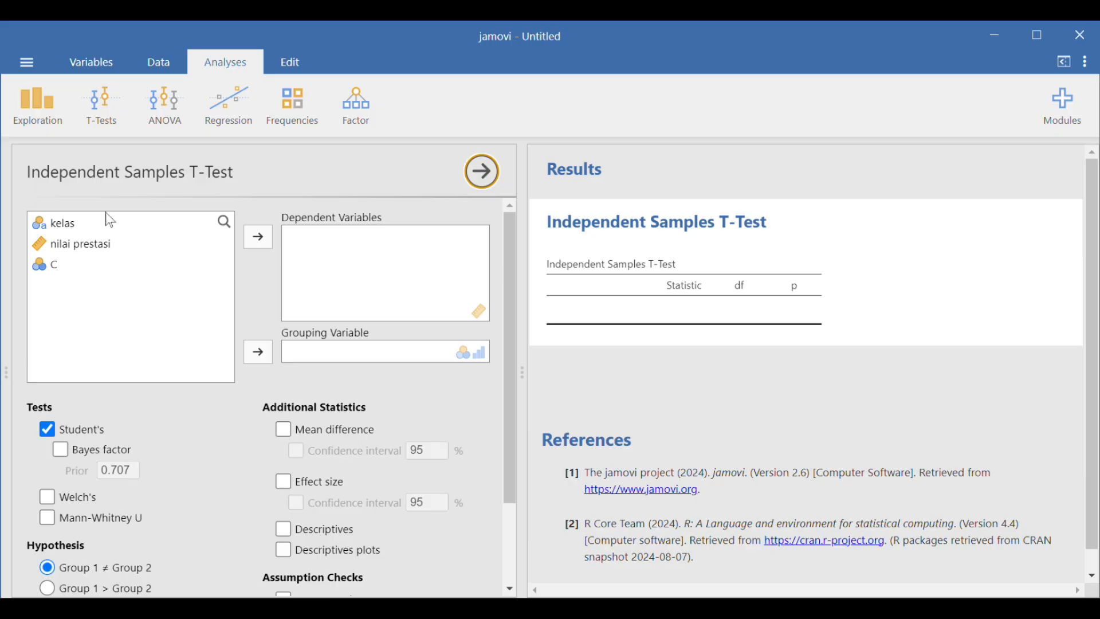
left_click(98, 246)
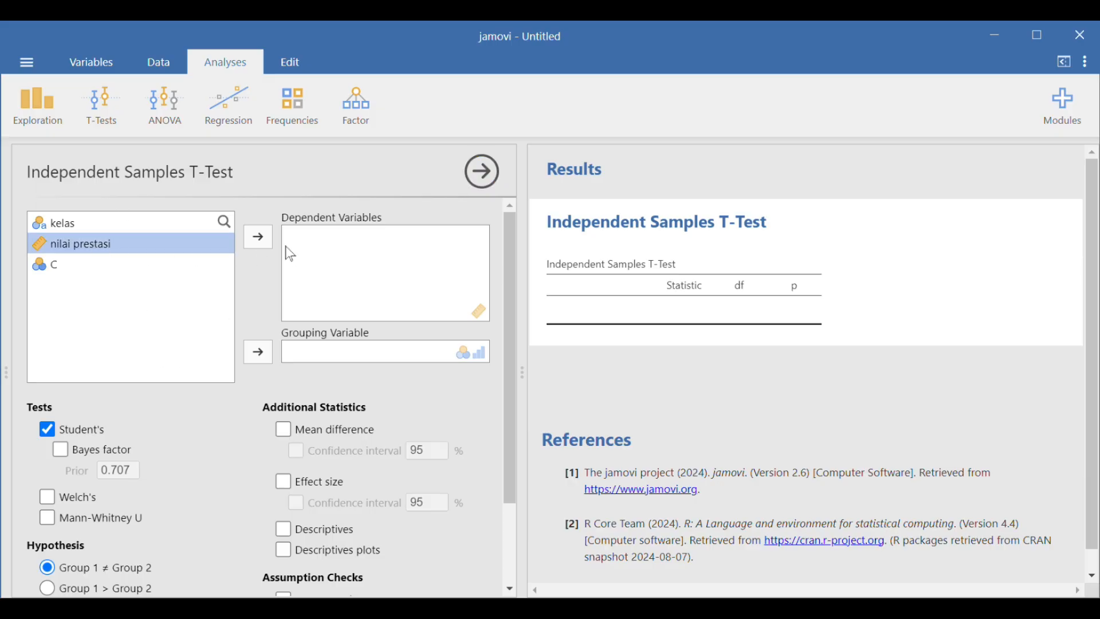
left_click(259, 239)
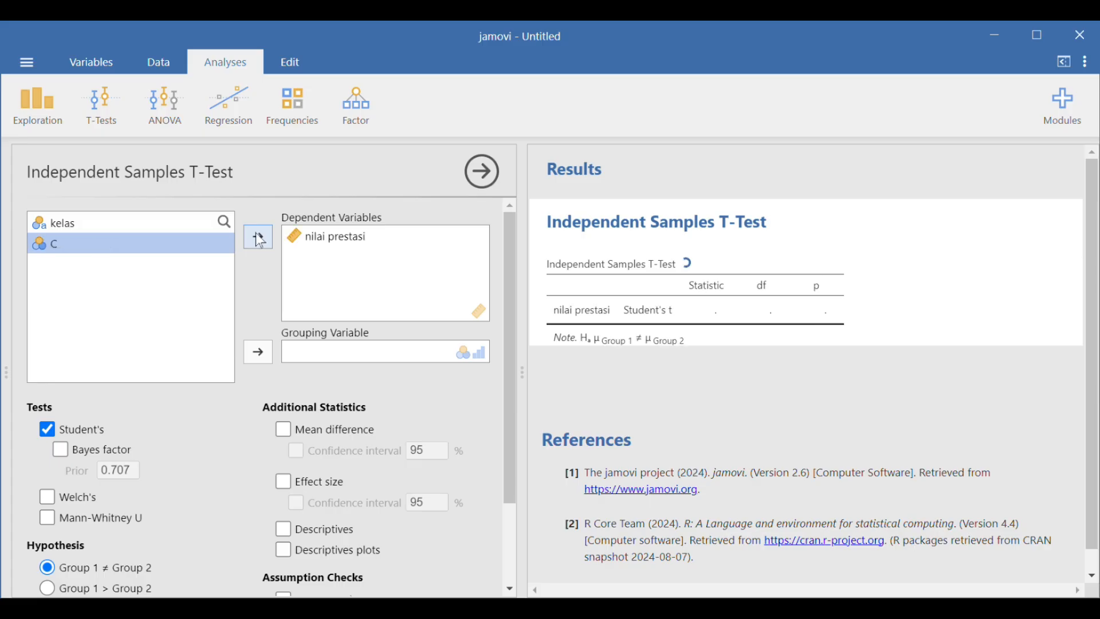
left_click(123, 220)
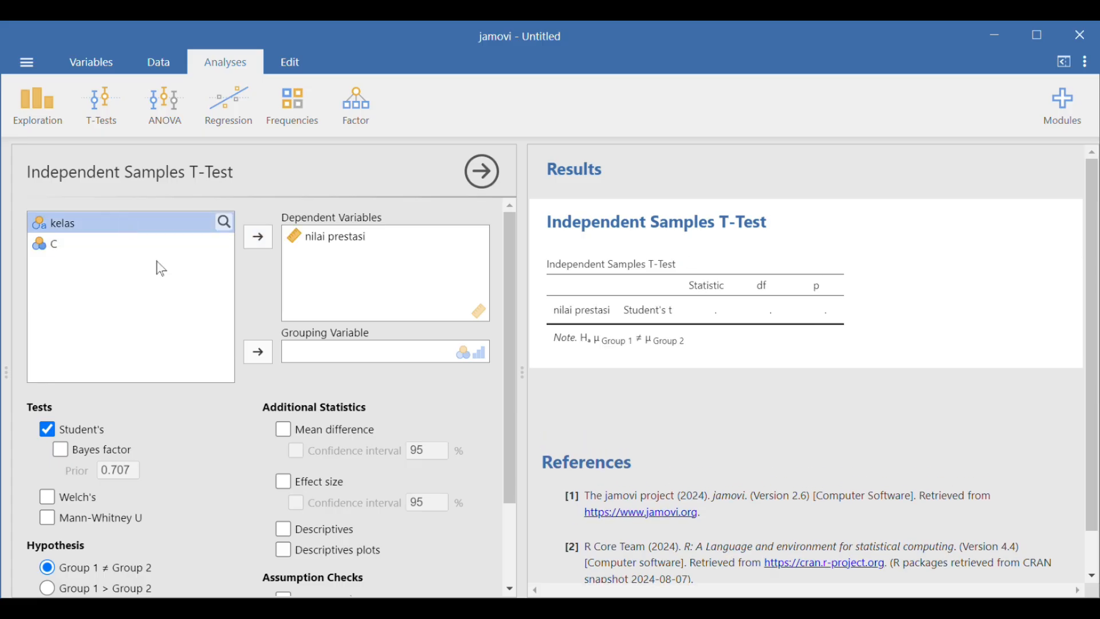
left_click(255, 357)
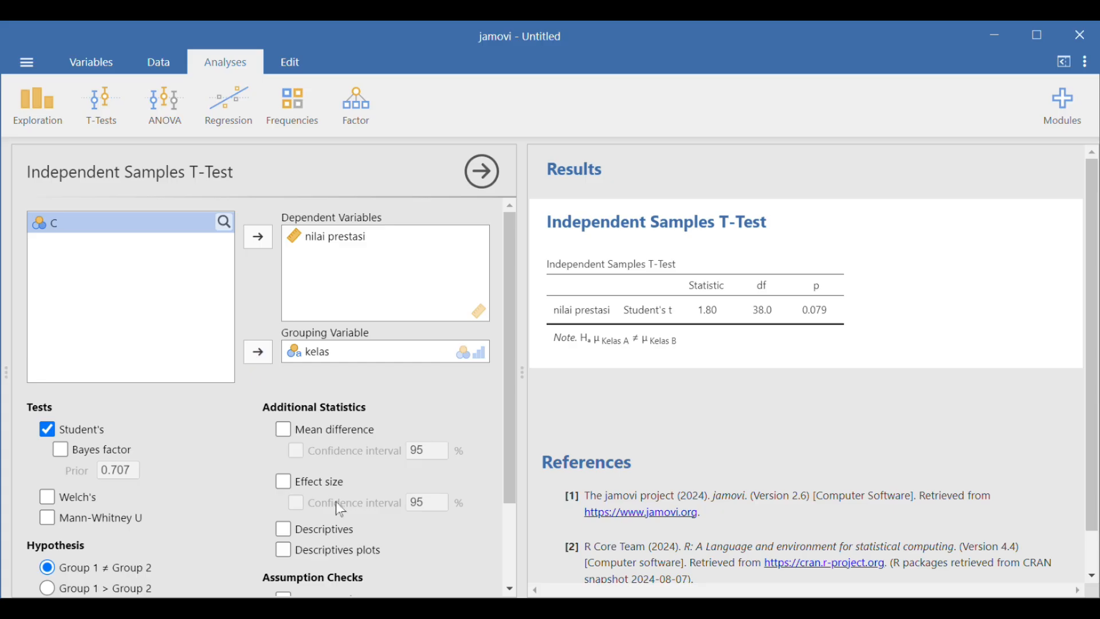
Enable the homogeneity test, normality test and Q-Q plot as assumption checks and review their output
scroll(340, 507, "down", 3)
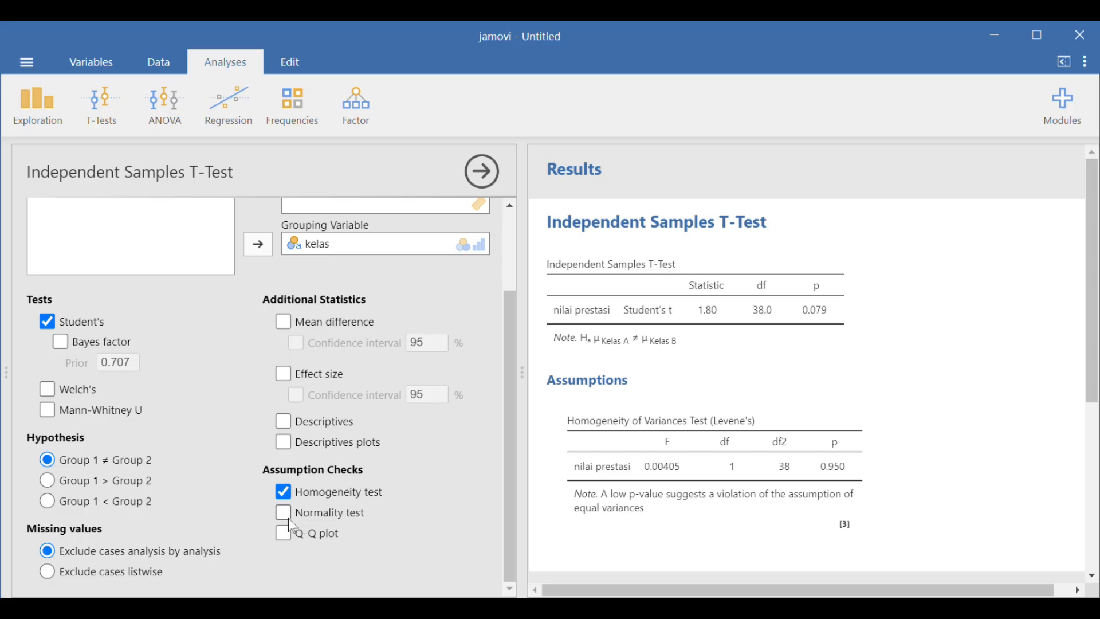
left_click(290, 518)
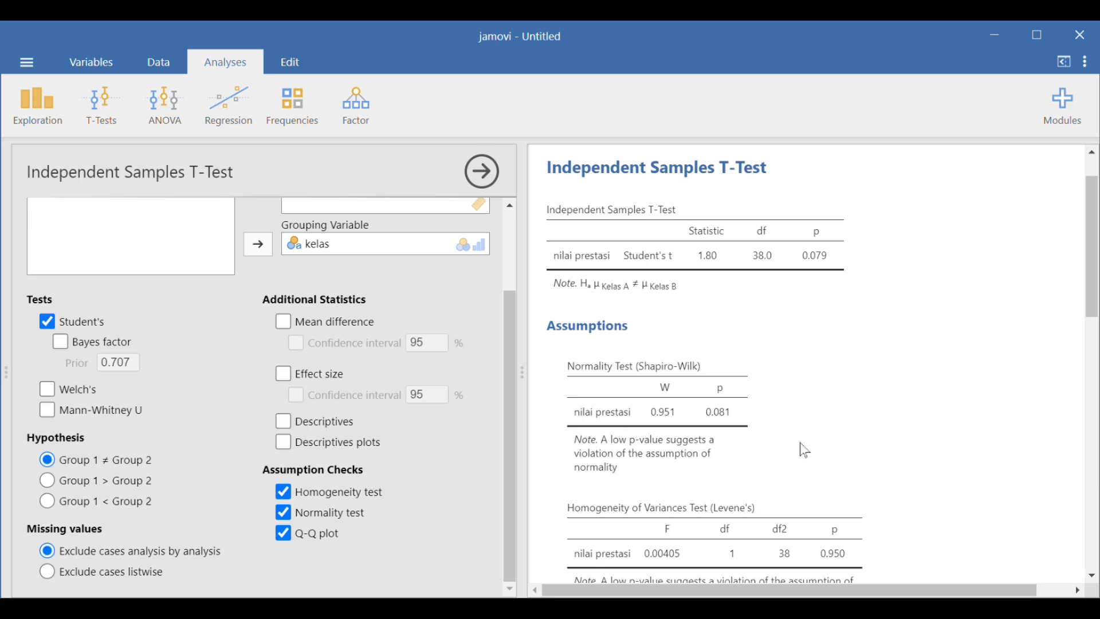
scroll(802, 450, "down", 5)
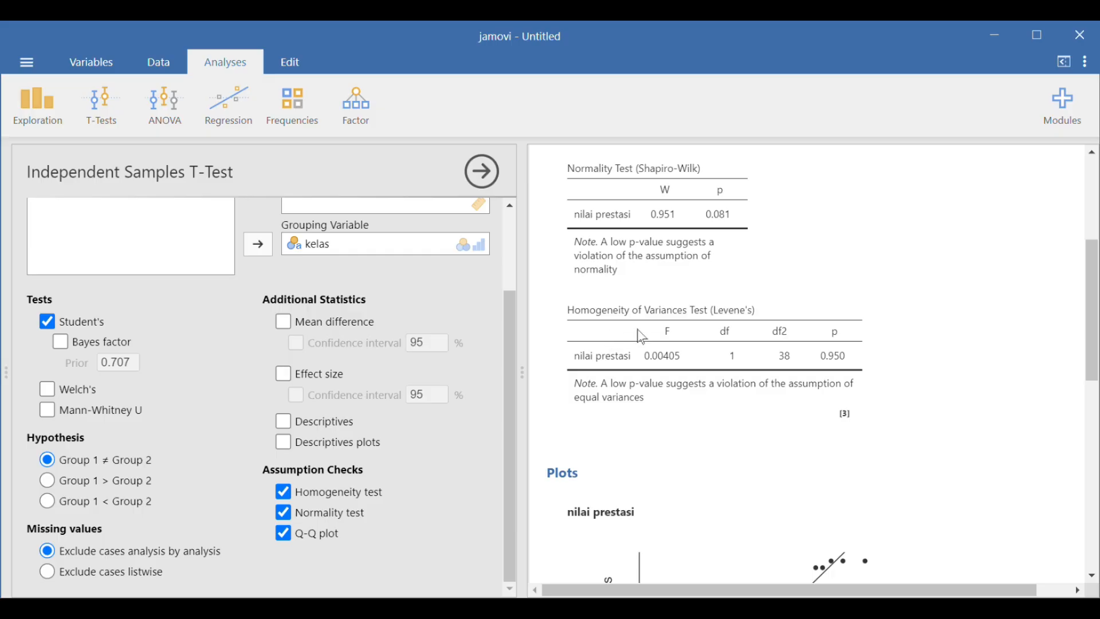
scroll(640, 337, "up", 2)
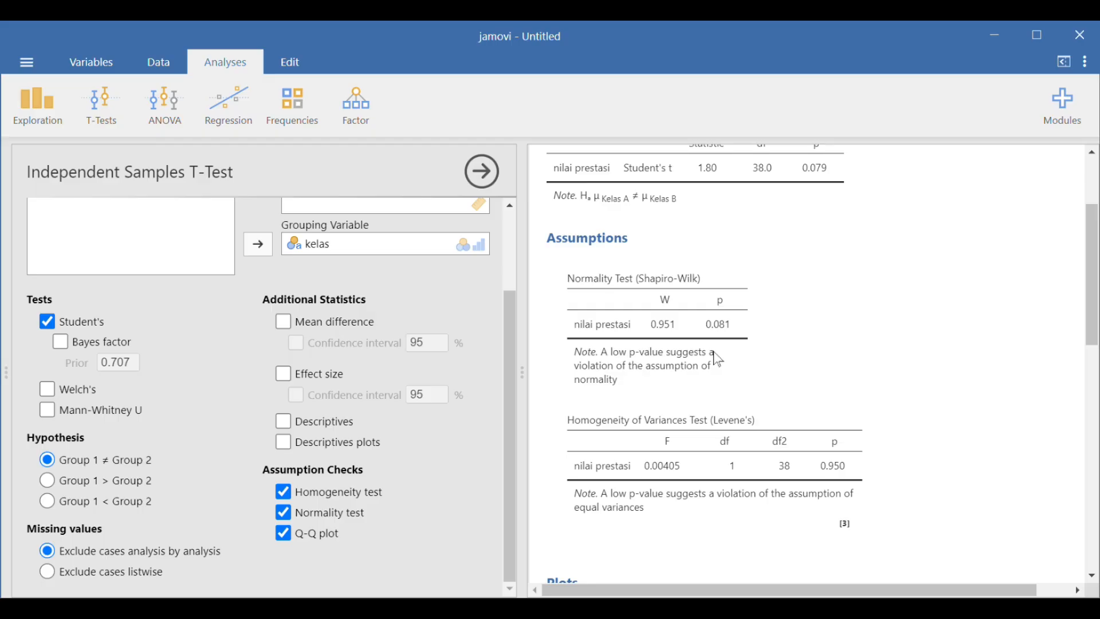
scroll(719, 360, "down", 7)
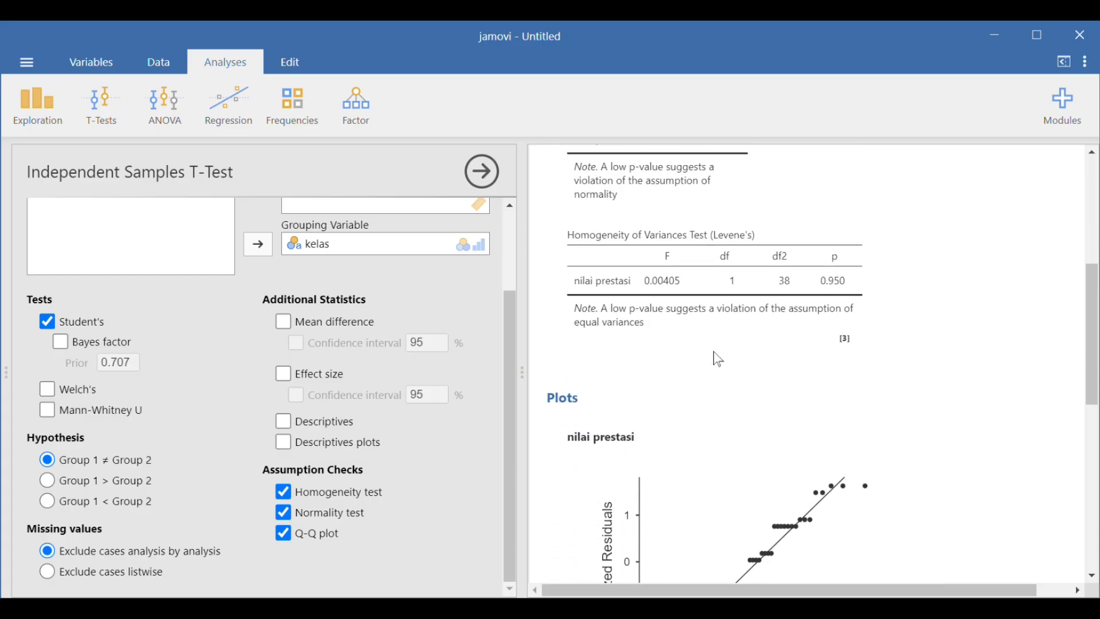
scroll(723, 360, "down", 1)
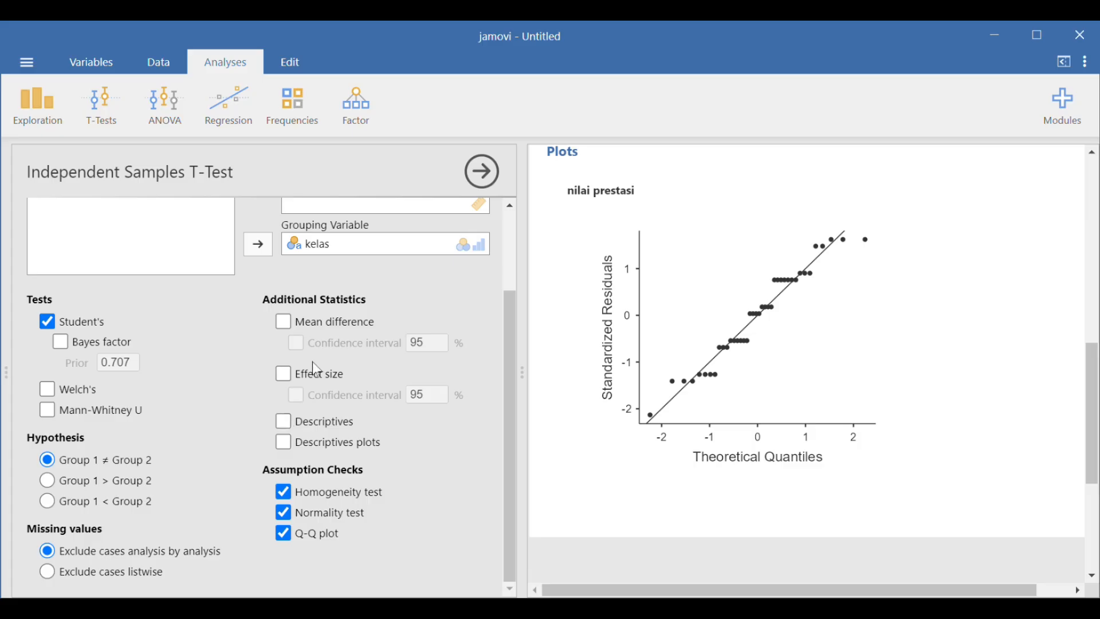
Add the effect size, descriptives and descriptives plots to the t-test output
left_click(283, 375)
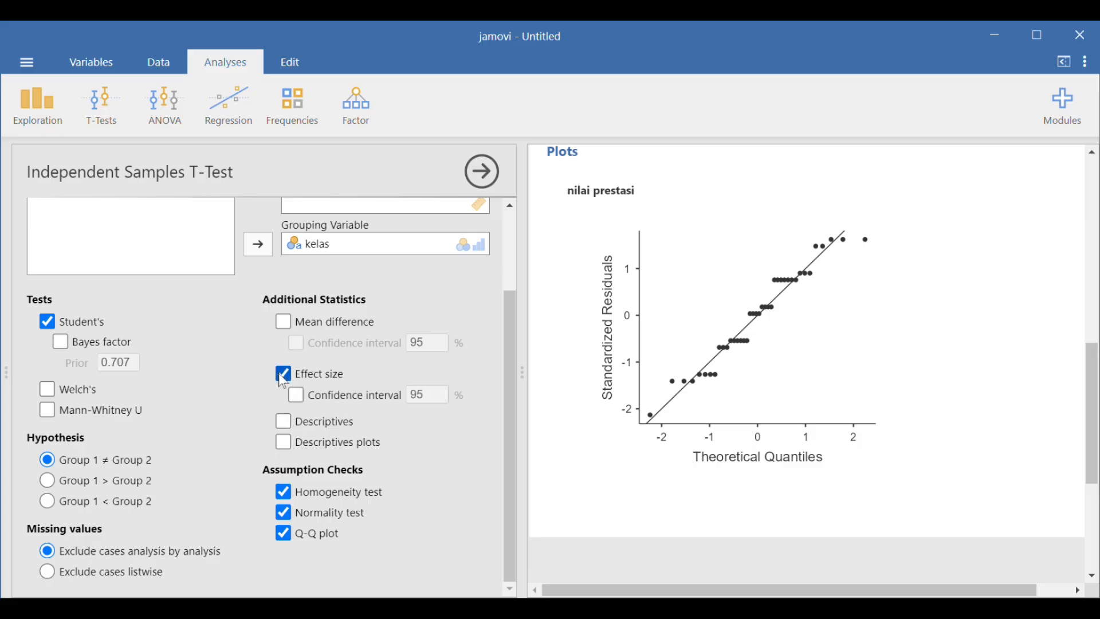
left_click(290, 424)
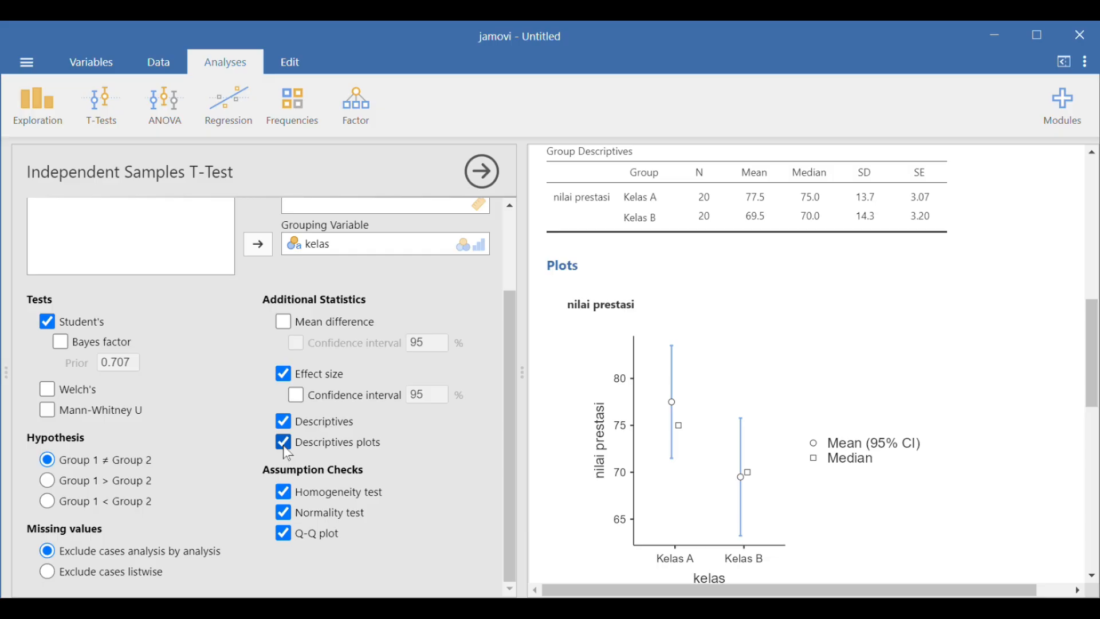
Examine the t-test table with its effect size, the assumption tests and the group descriptives in the results
scroll(813, 434, "up", 8)
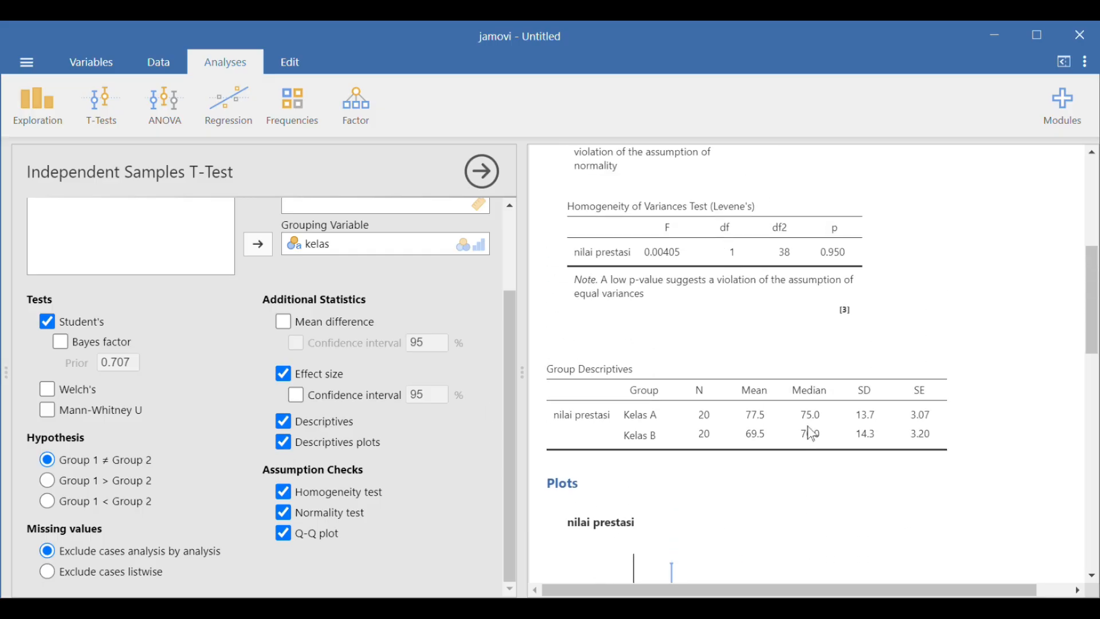
scroll(813, 433, "up", 2)
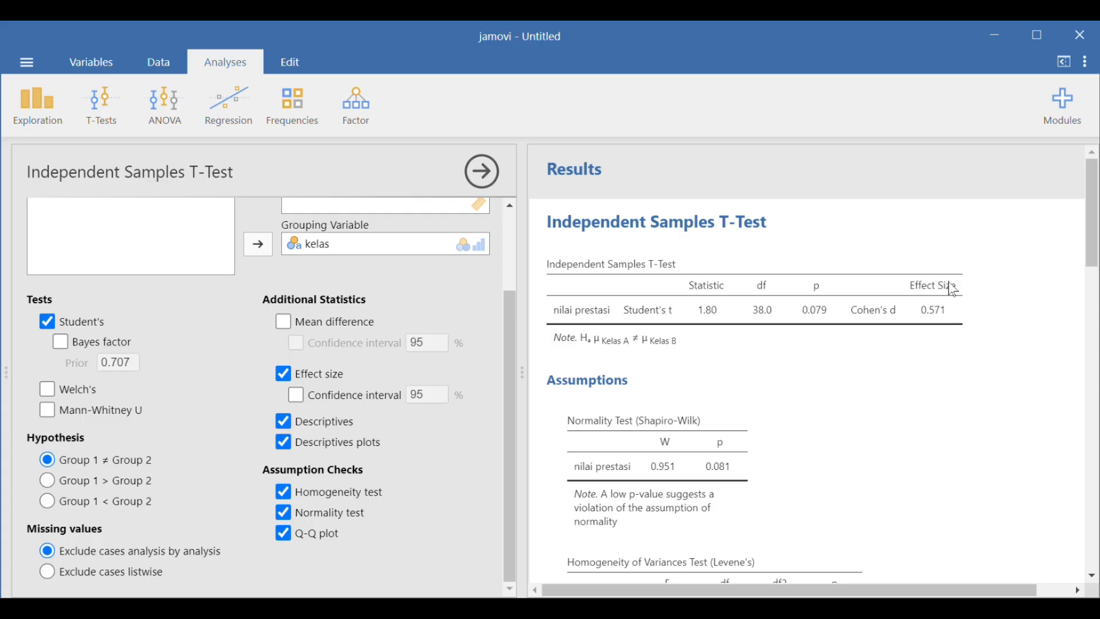
scroll(953, 290, "down", 2)
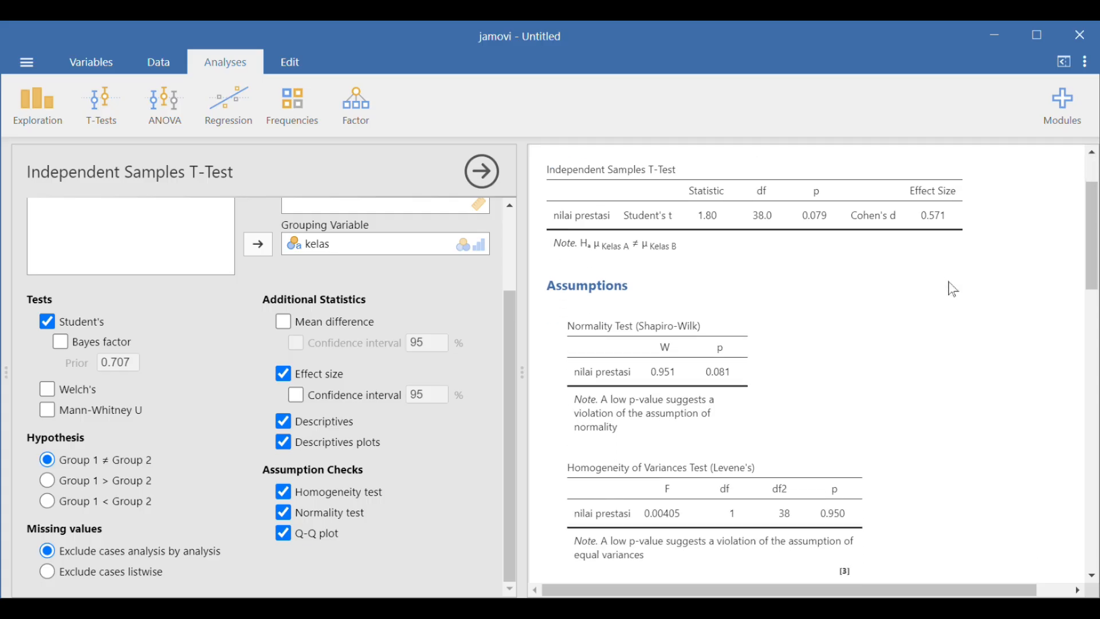
scroll(953, 290, "down", 6)
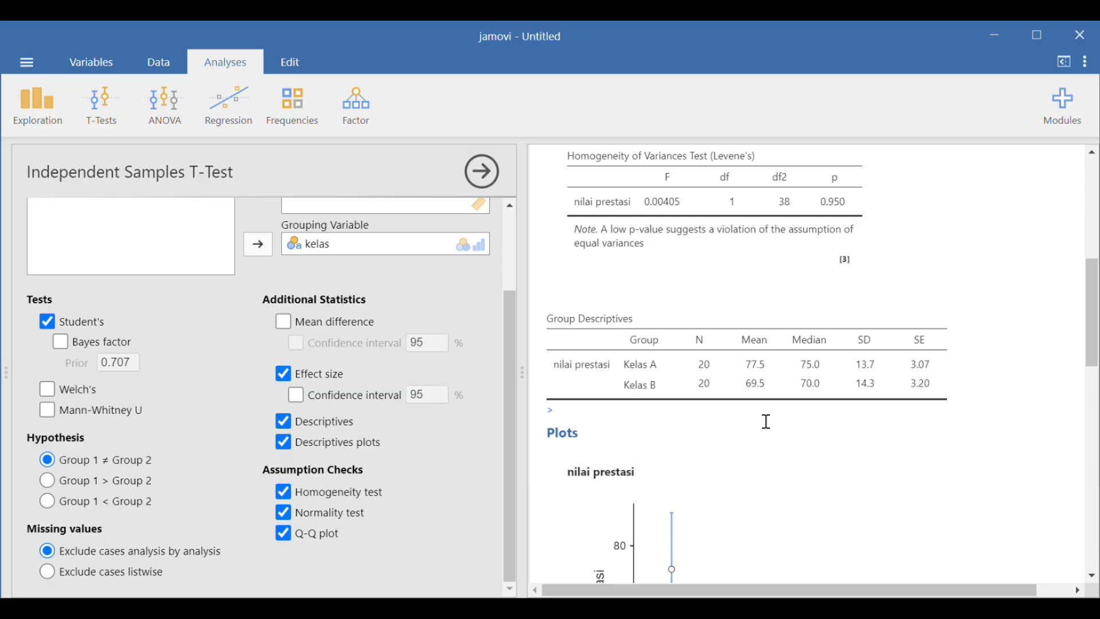
scroll(767, 421, "up", 8)
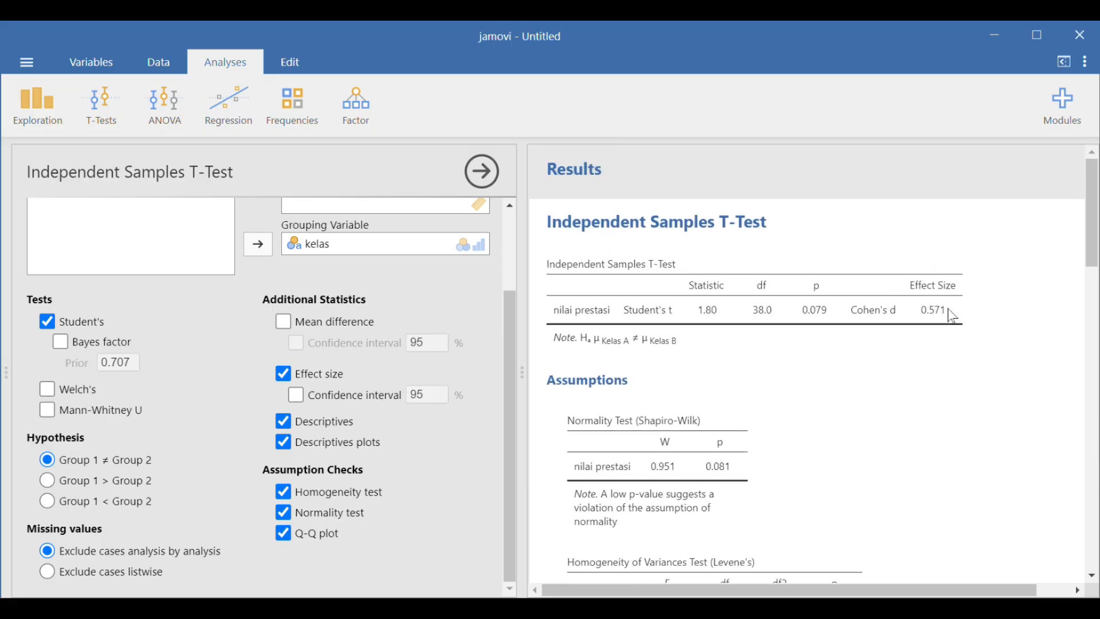
scroll(834, 358, "down", 3)
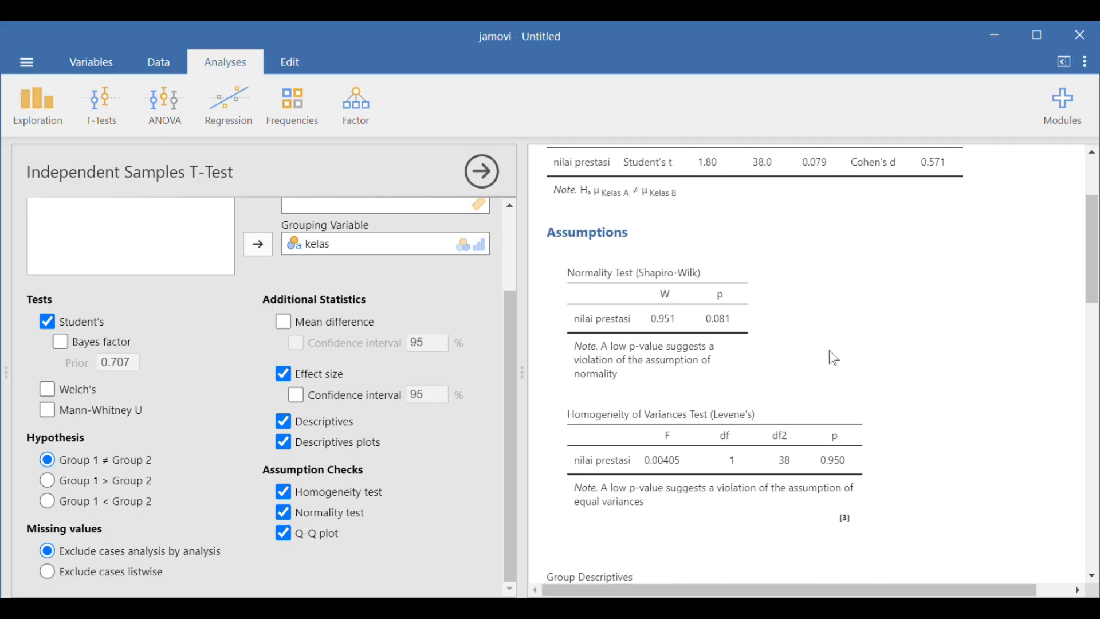
scroll(834, 358, "up", 1)
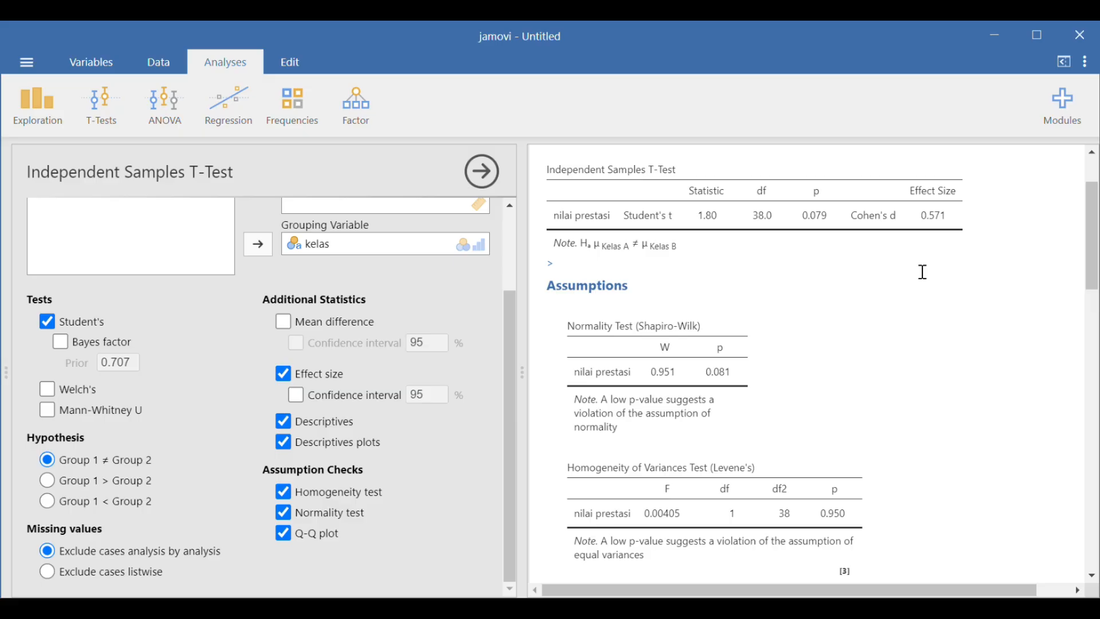
scroll(923, 272, "up", 1)
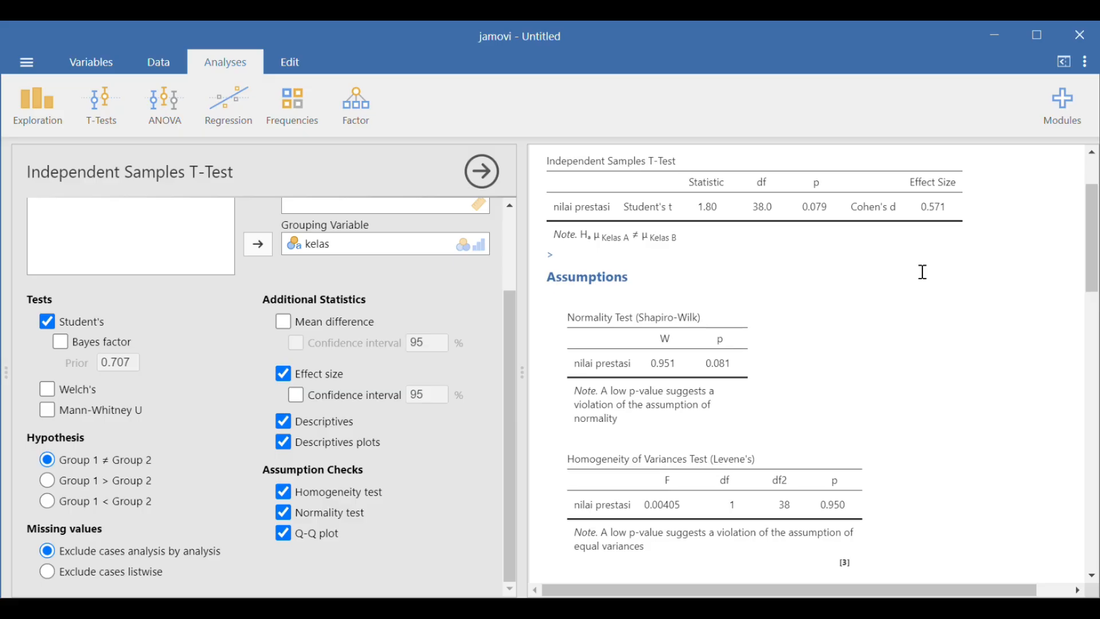
Examine the descriptives plot of nilai prestasi by kelas and compare it with the group descriptives and t-test tables
scroll(918, 271, "down", 10)
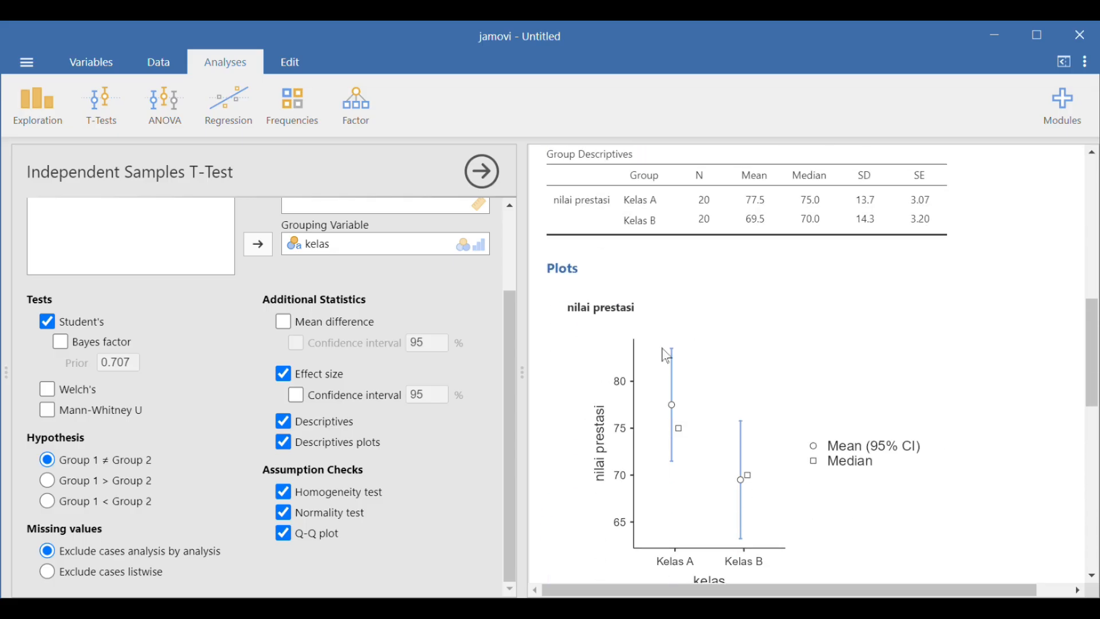
scroll(695, 501, "down", 3)
scroll(688, 424, "up", 2)
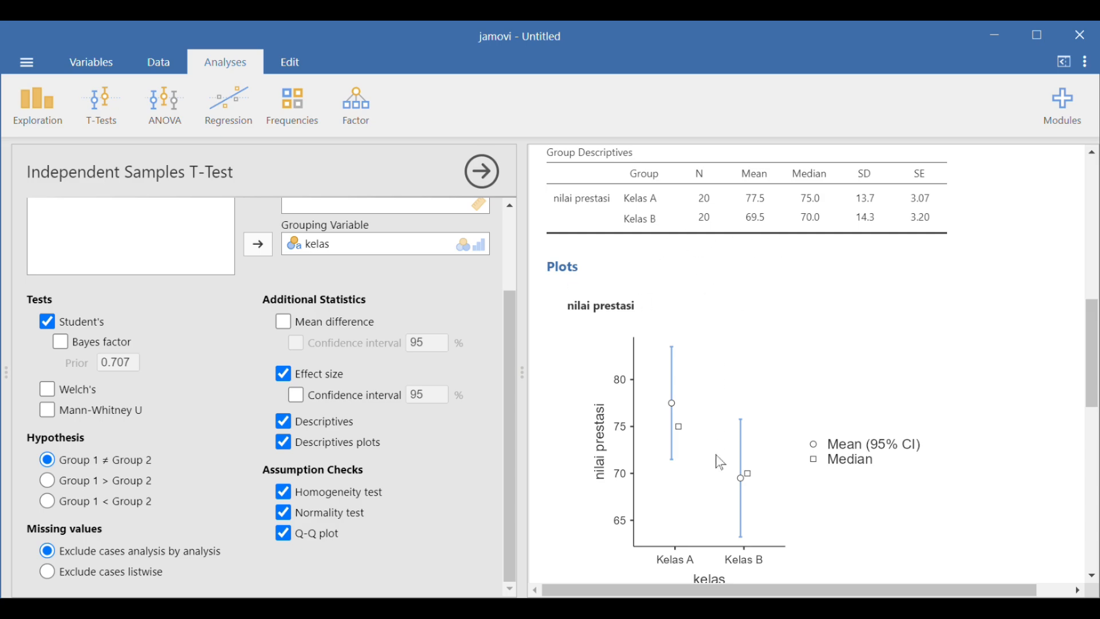
scroll(720, 461, "down", 2)
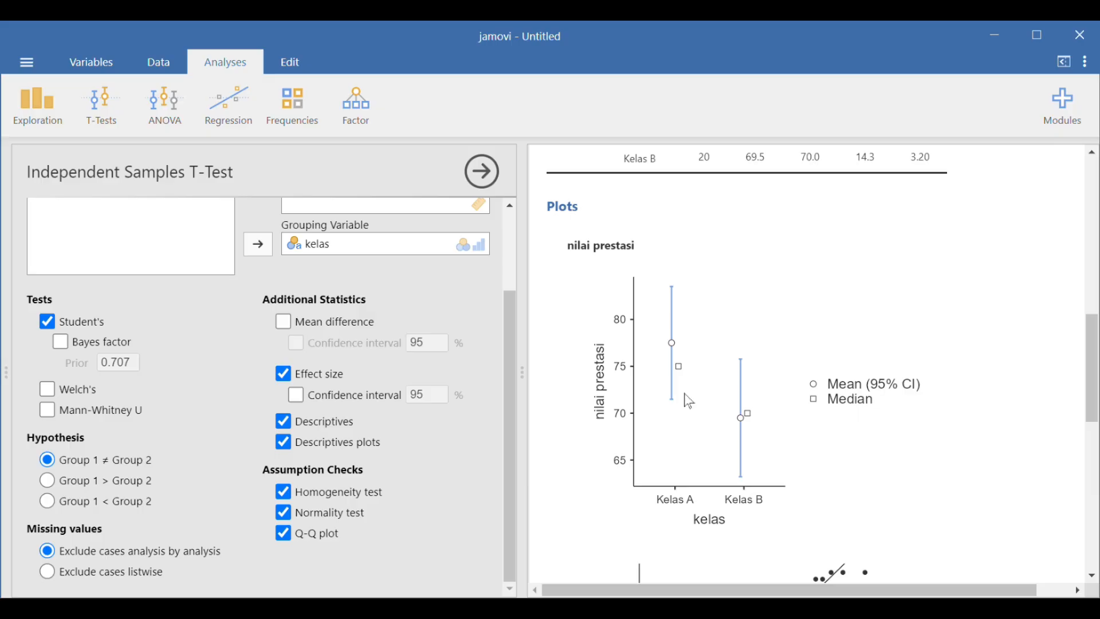
scroll(690, 402, "up", 1)
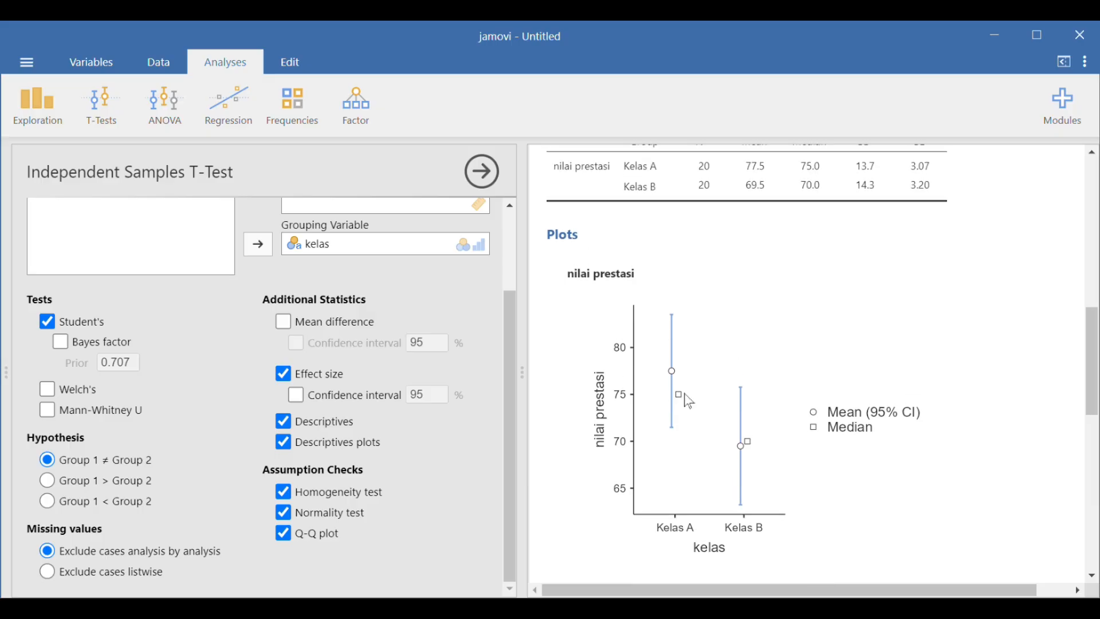
scroll(689, 401, "down", 2)
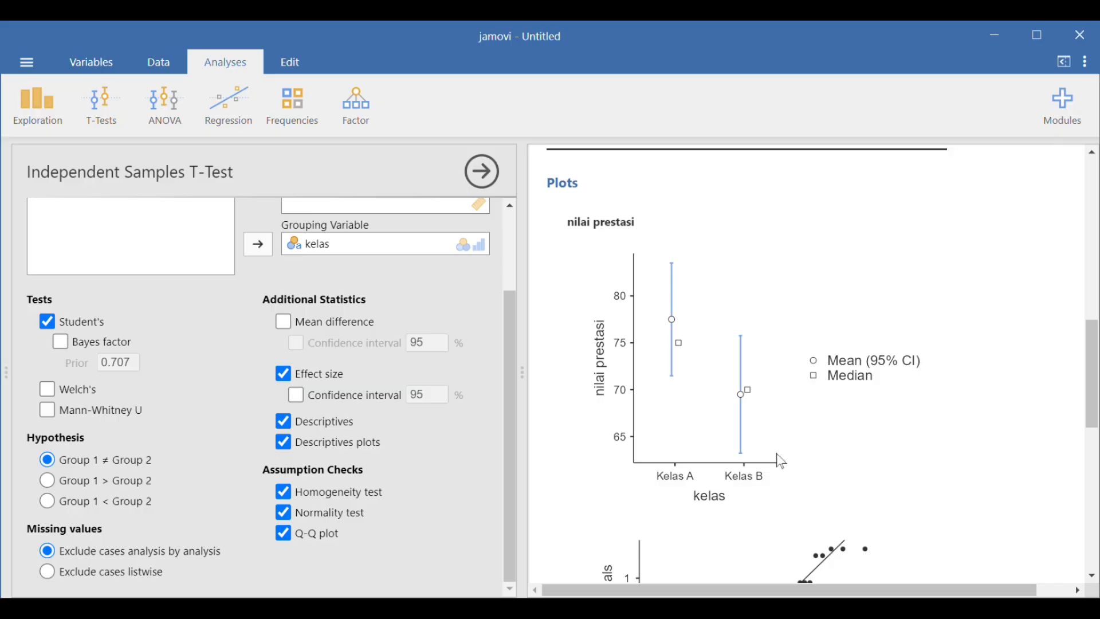
scroll(782, 461, "up", 1)
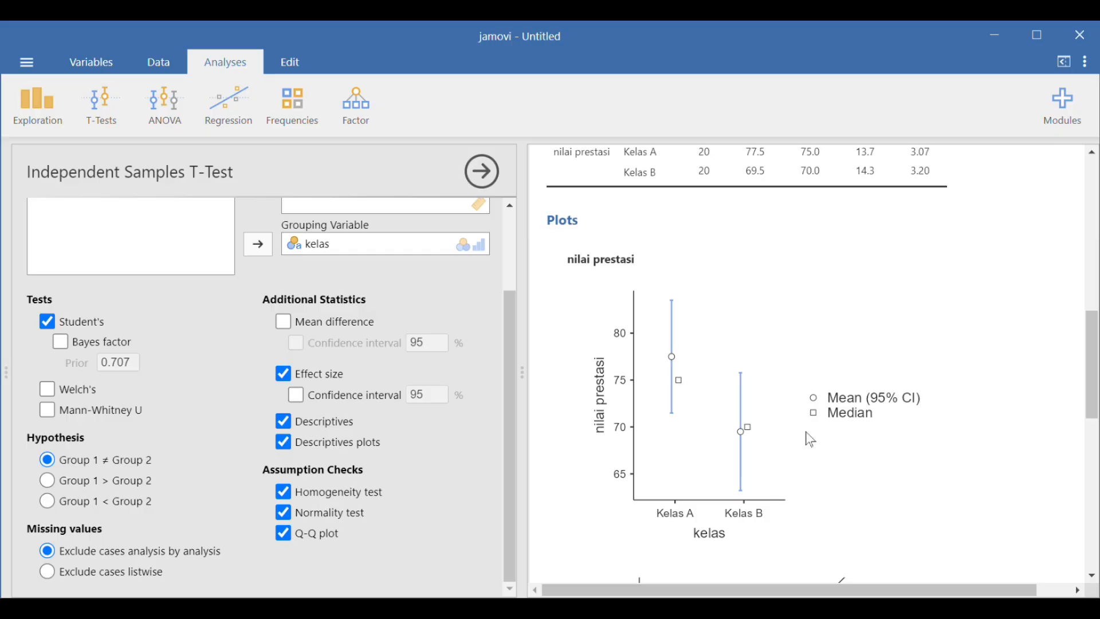
scroll(704, 392, "up", 10)
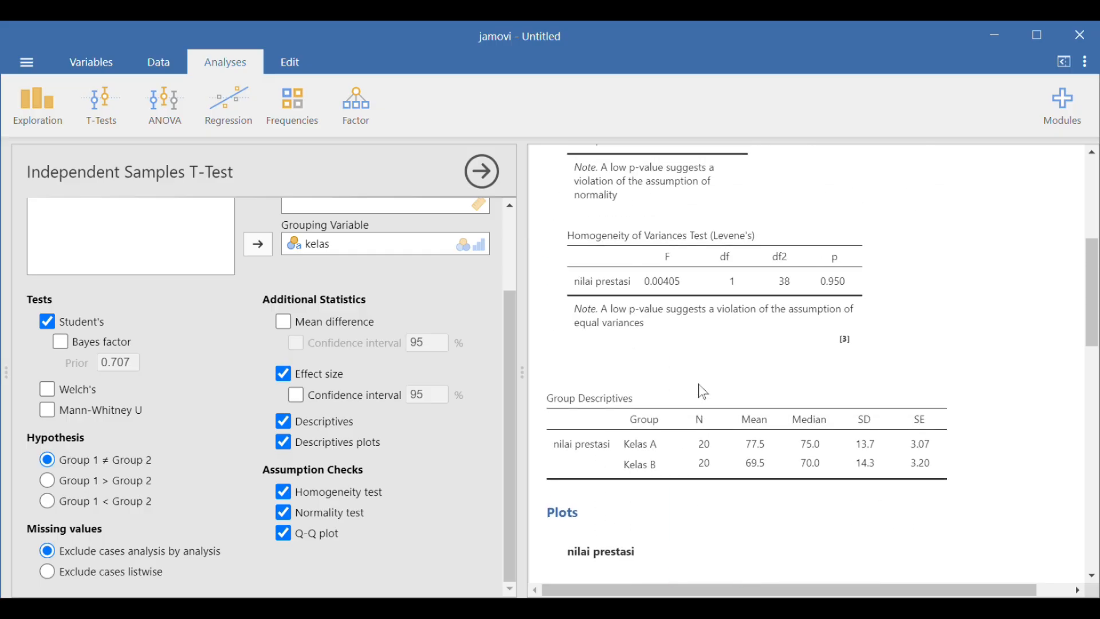
scroll(797, 431, "up", 2)
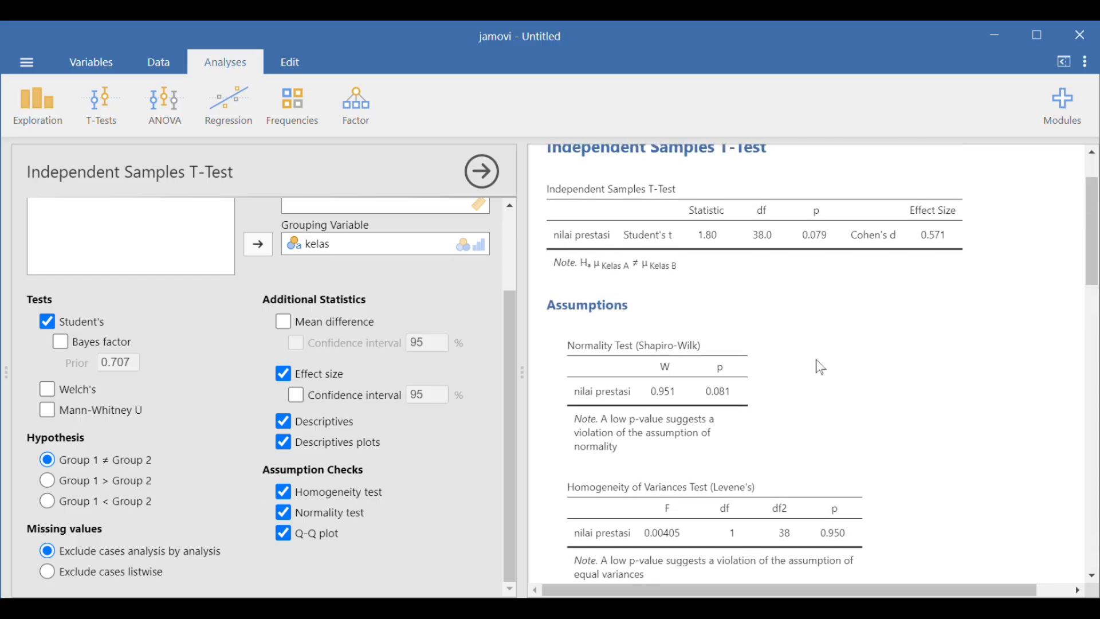